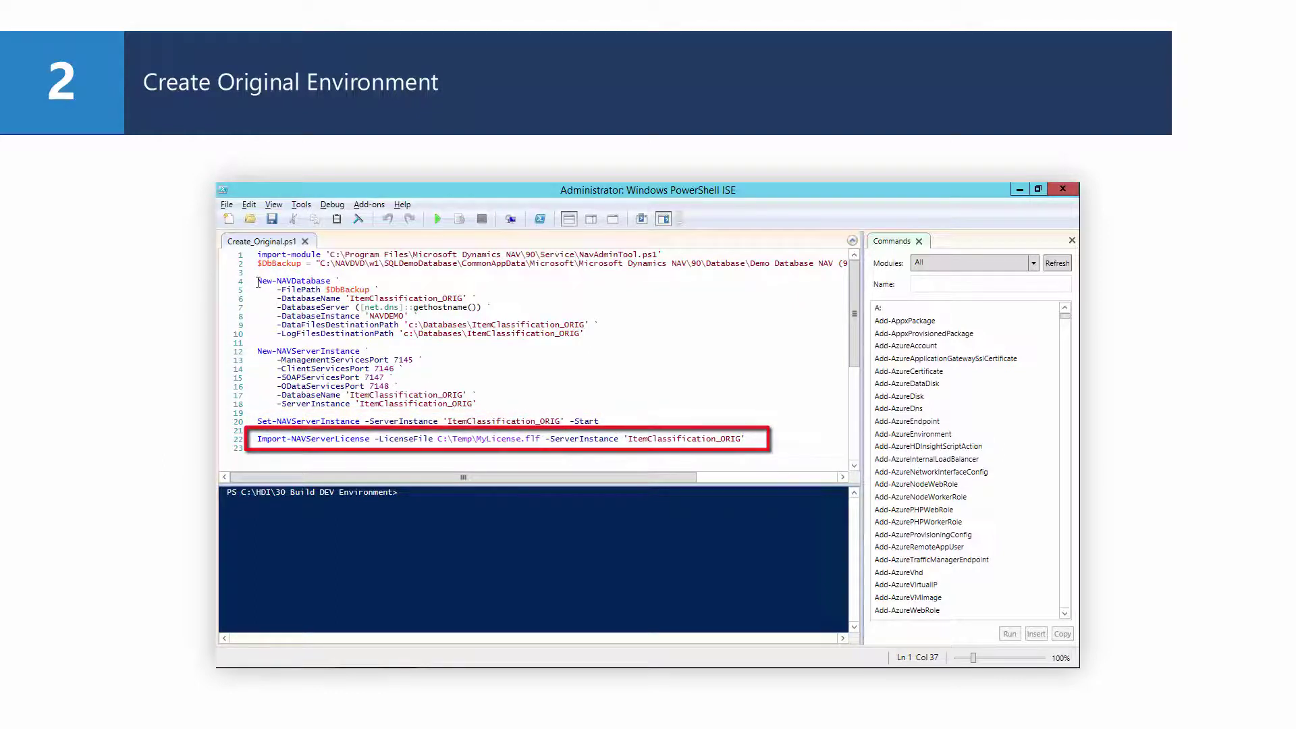
# Step: Run Create_Original.ps1, check the ORIG instance's database settings, and open ItemClassification_ORIG
pyautogui.click(437, 217)
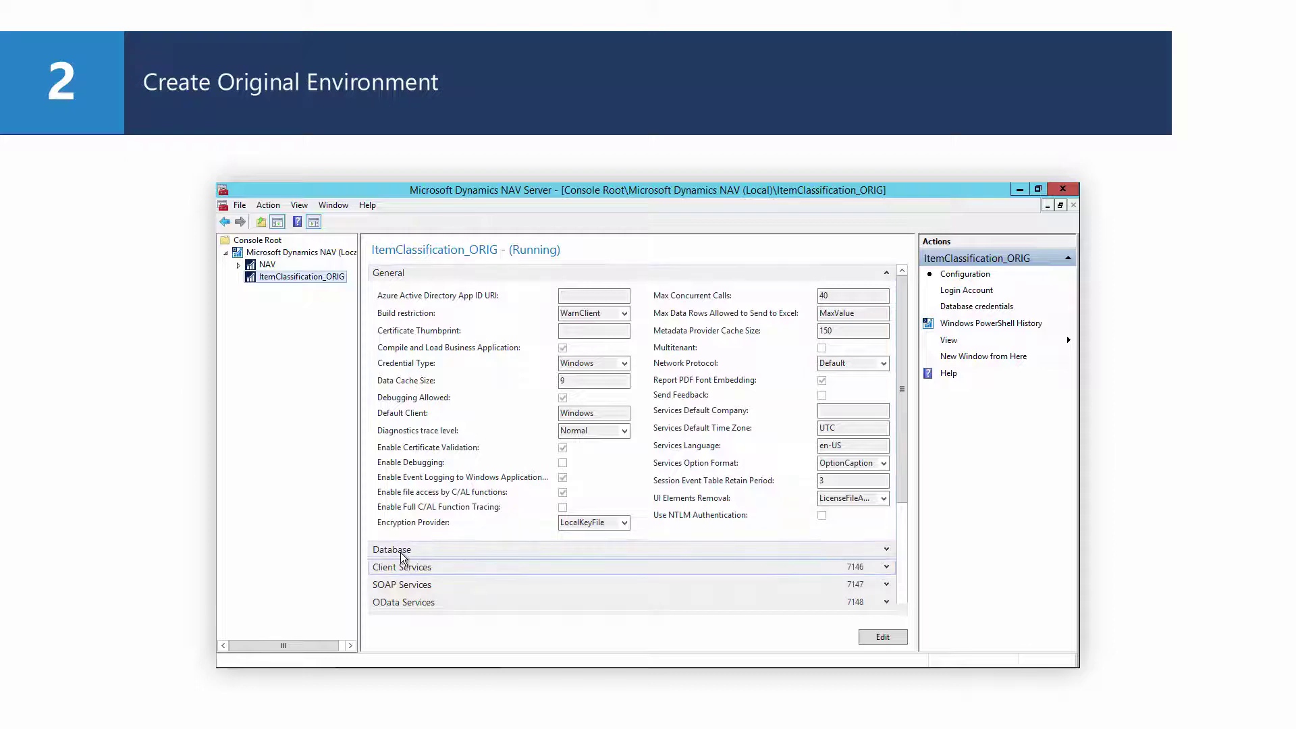
pyautogui.click(401, 549)
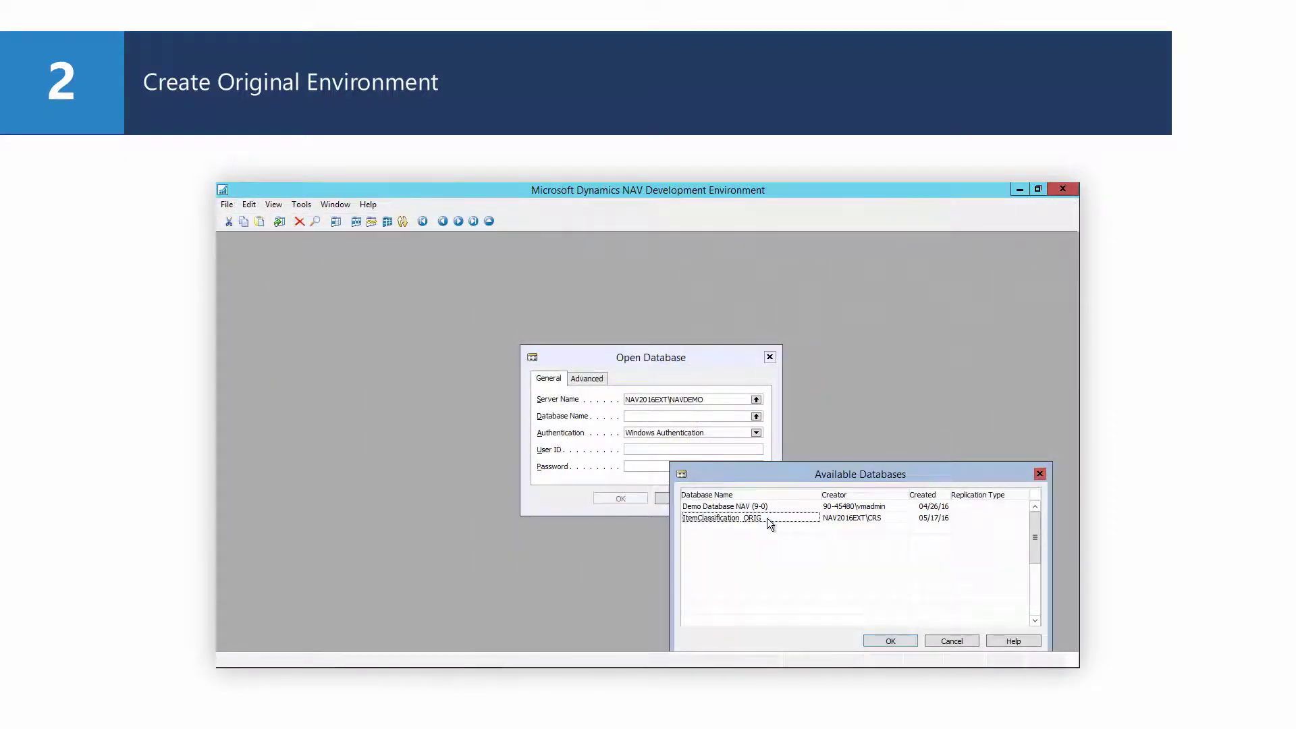
pyautogui.moveTo(769, 475); pyautogui.dragTo(762, 450)
pyautogui.click(883, 619)
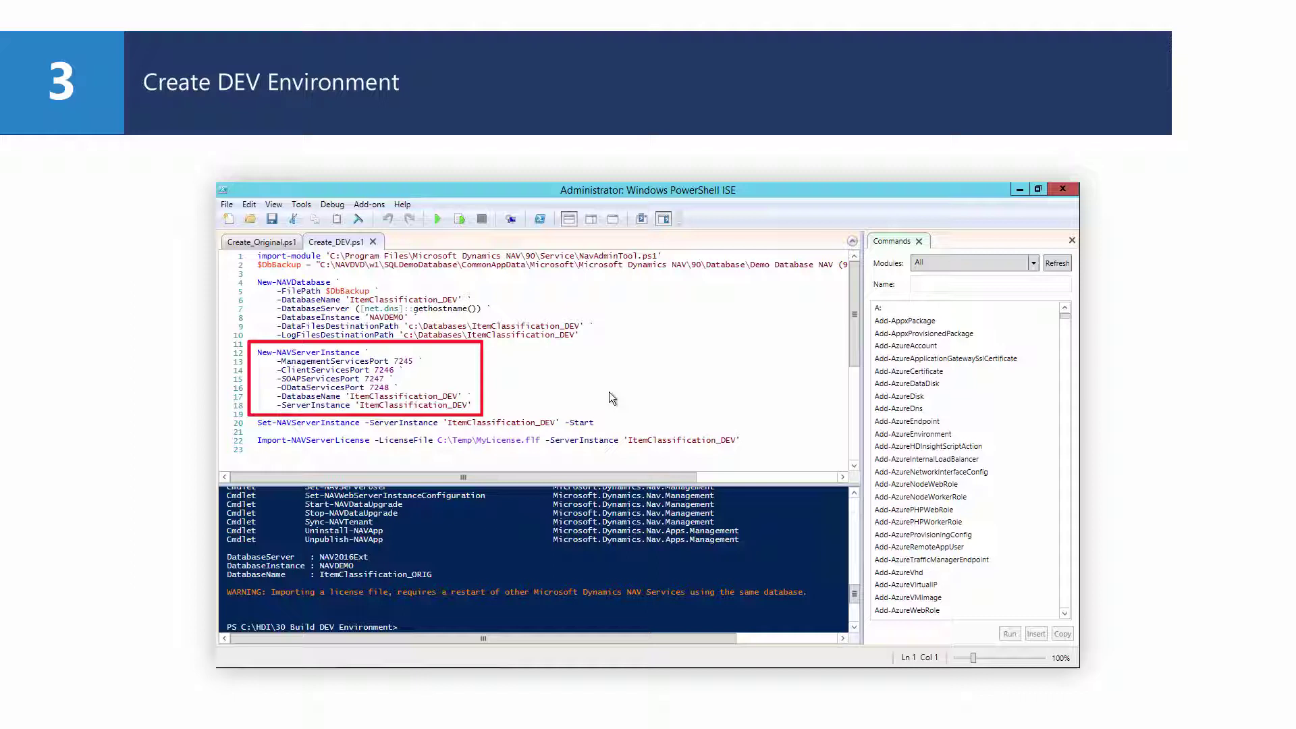
# Step: Run Create_DEV.ps1 and confirm the ItemClassification_DEV instance uses the ItemClassification_DEV database
pyautogui.click(439, 218)
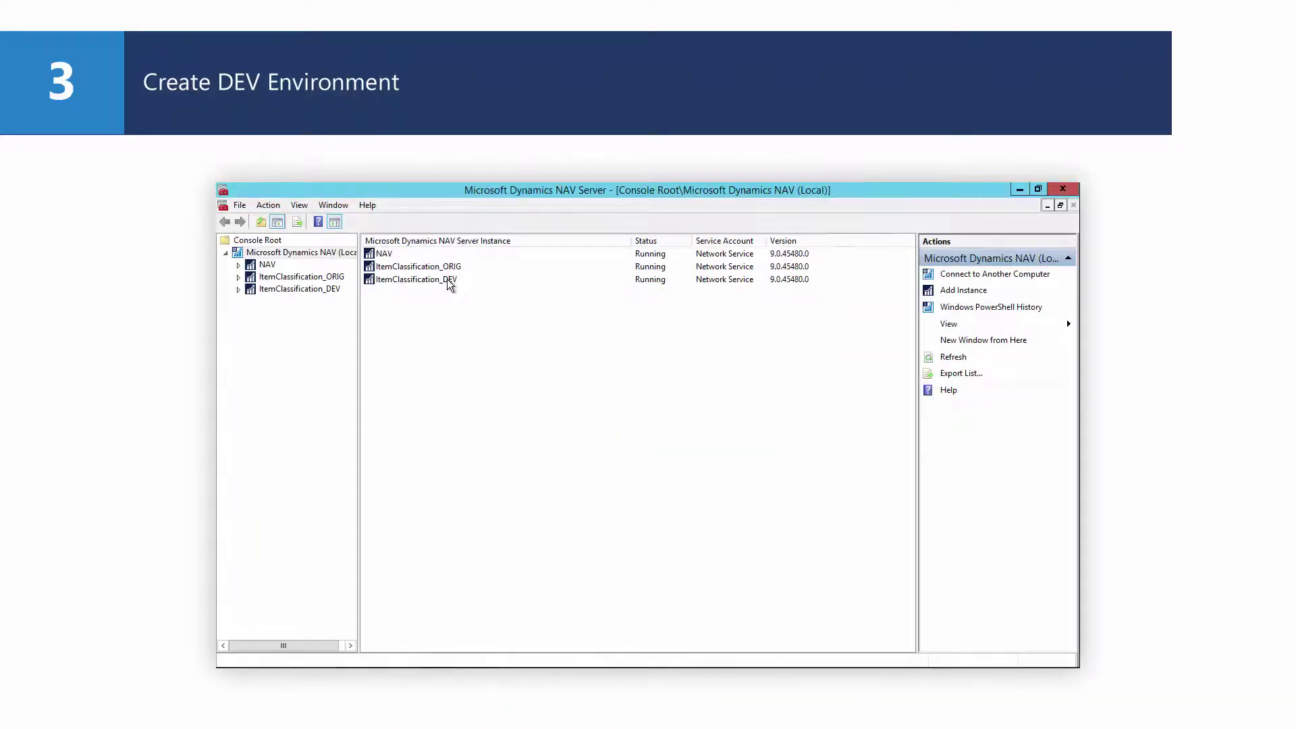
pyautogui.click(447, 279)
pyautogui.click(305, 288)
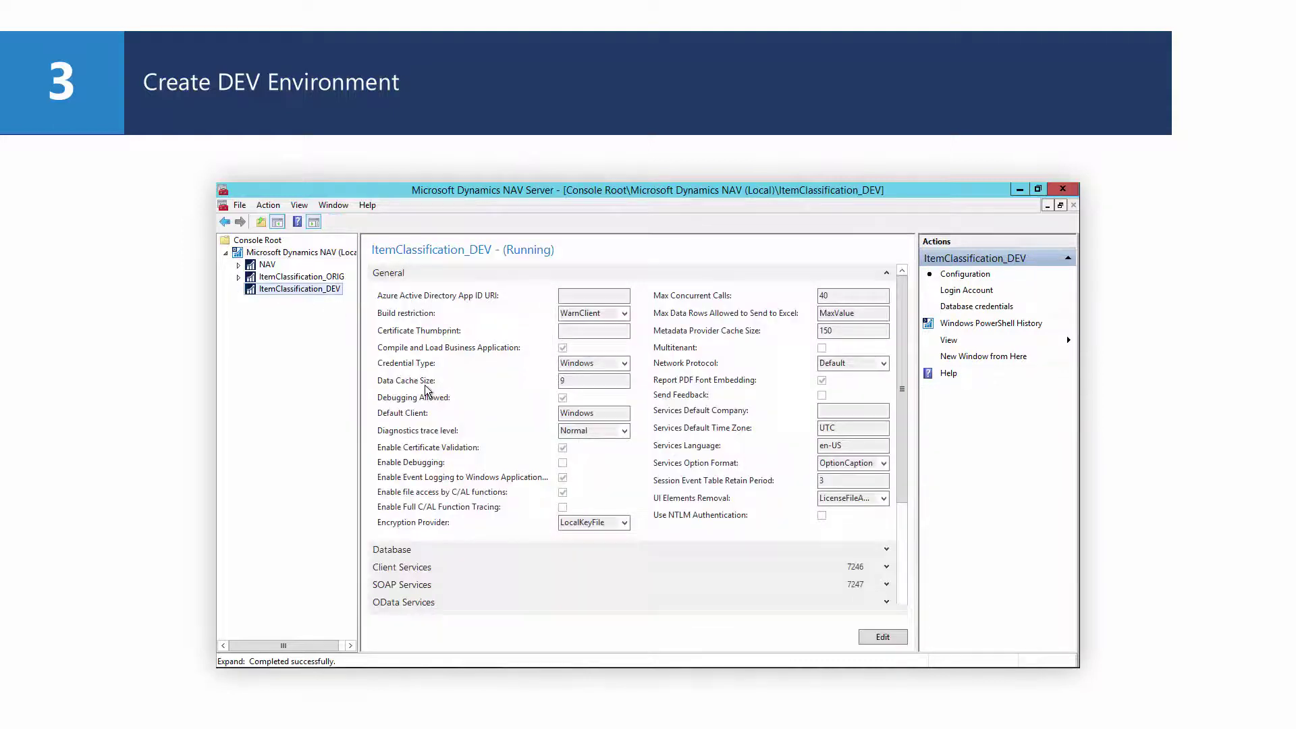
pyautogui.click(427, 549)
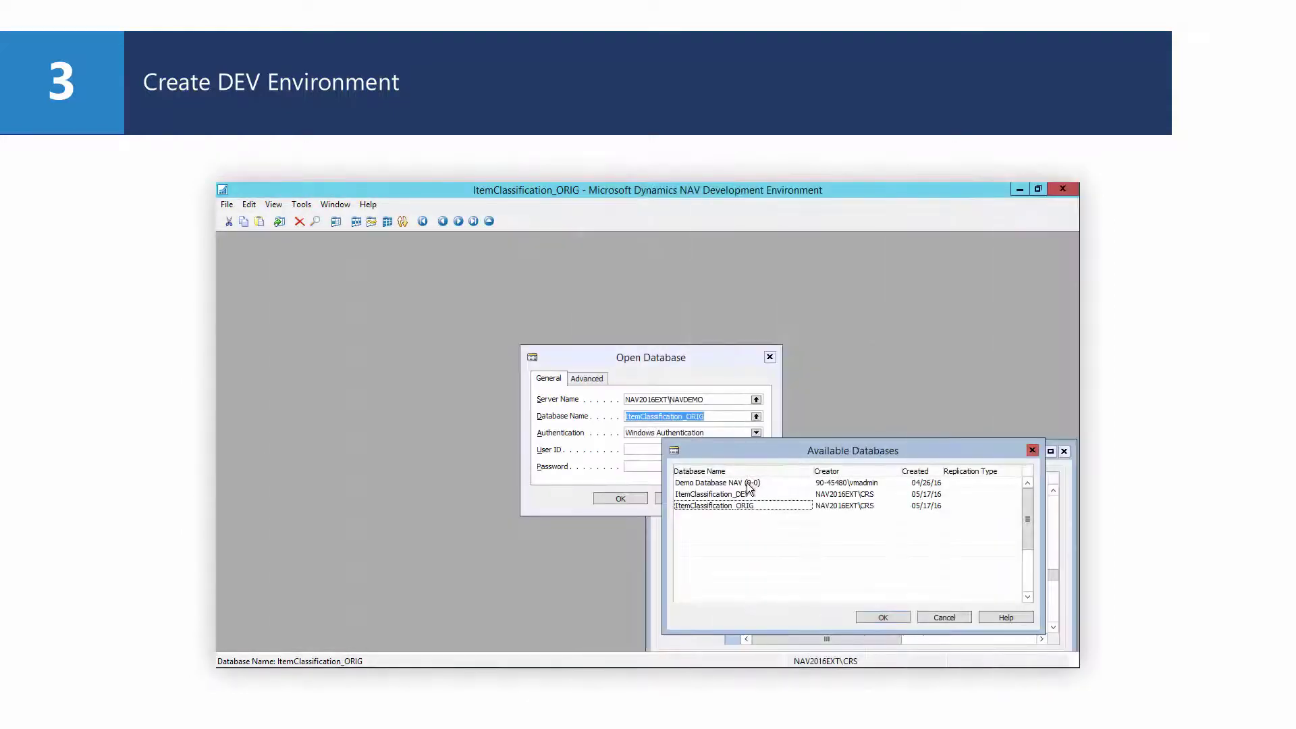
# Step: Choose ItemClassification_DEV from the Available Databases list
pyautogui.doubleClick(713, 494)
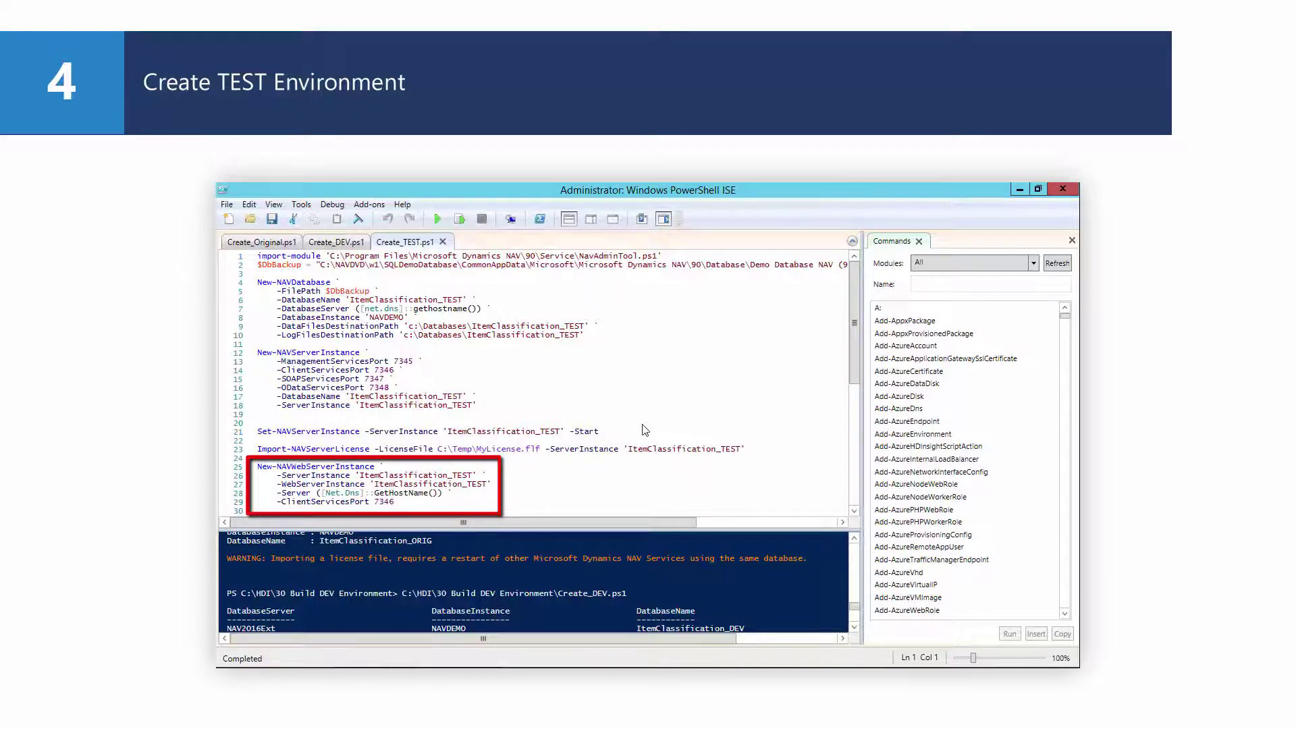
pyautogui.click(436, 220)
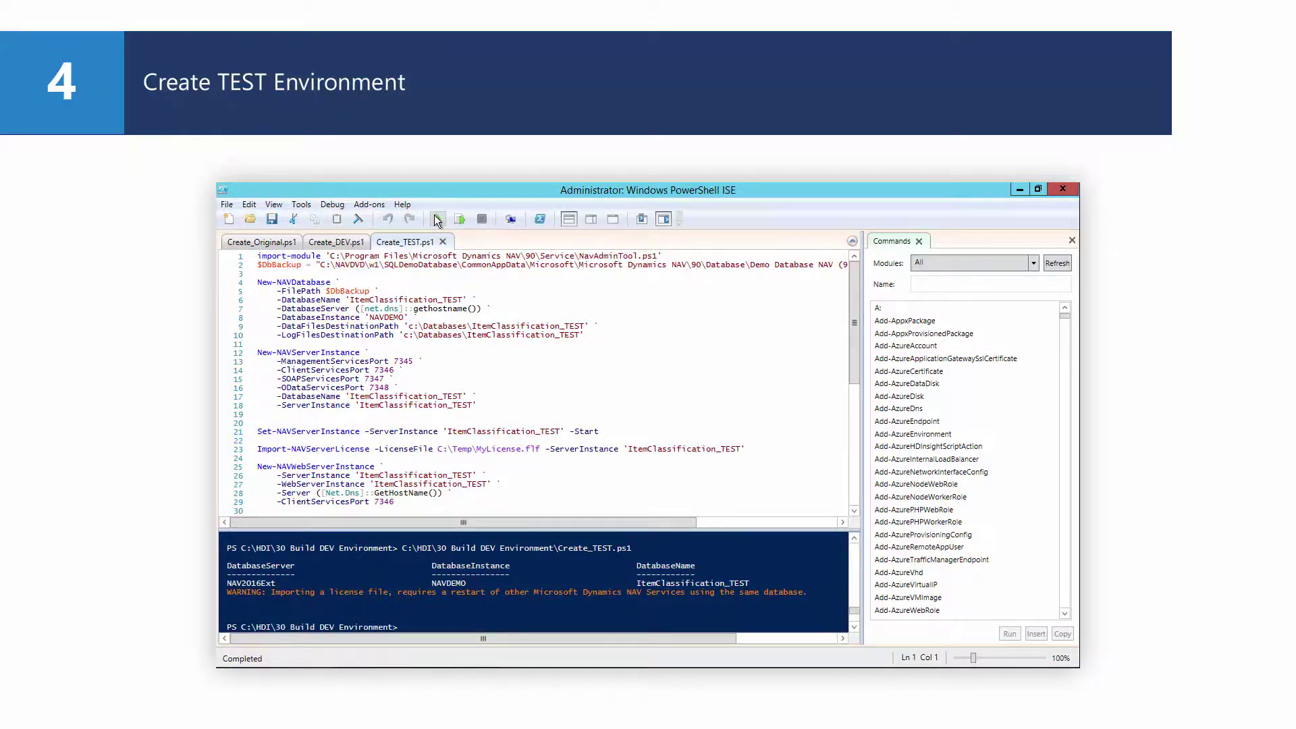
pyautogui.click(421, 208)
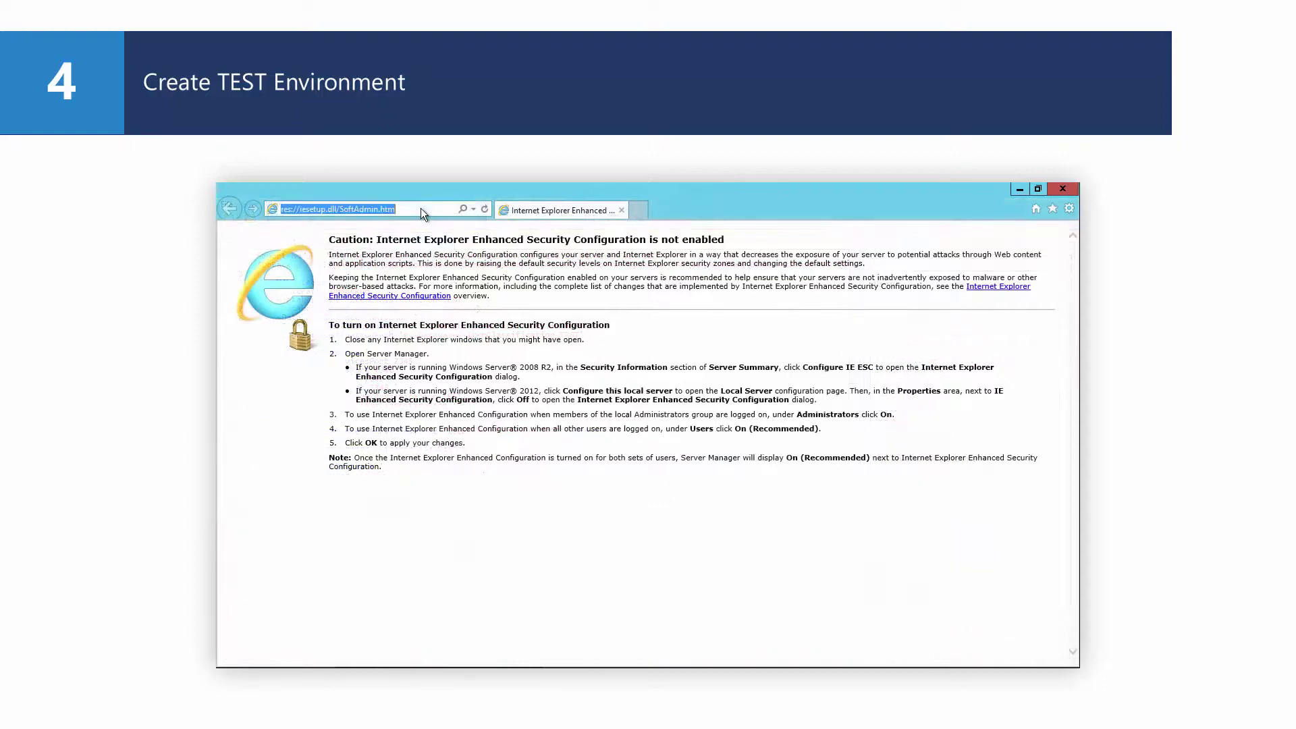
pyautogui.write('http://localhost:8080/ItemClassification_TEST/WebClient/')
pyautogui.press('Return')
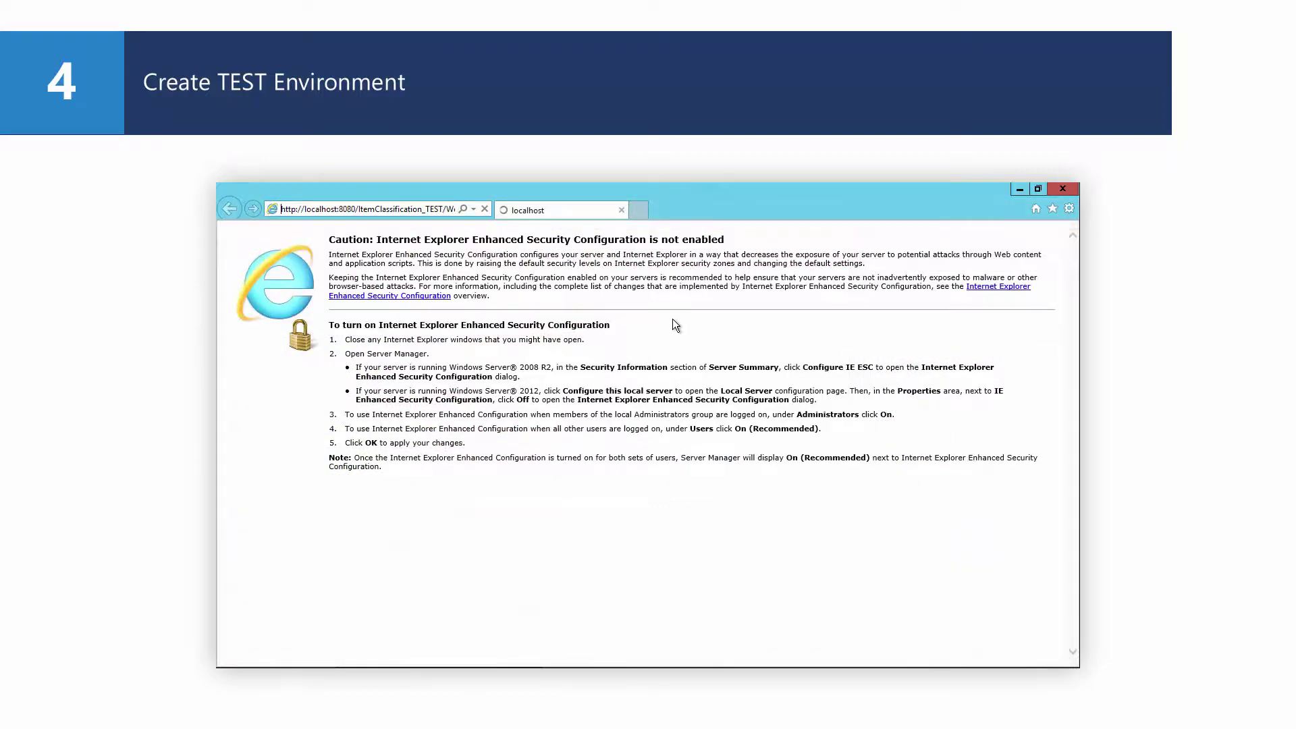